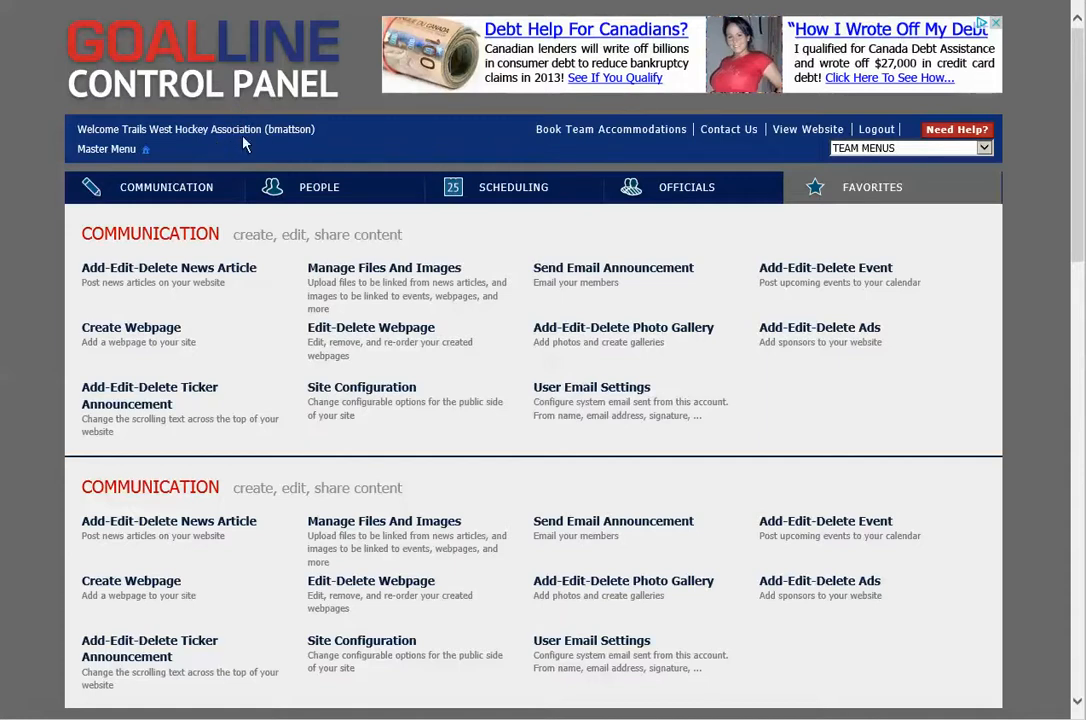
- Open the schedule file upload page and browse for a file in the 3-Ice Sent Out\2013-14 folder on Oxygen (O:)
{"action": "left_click", "coordinate": [514, 196]}
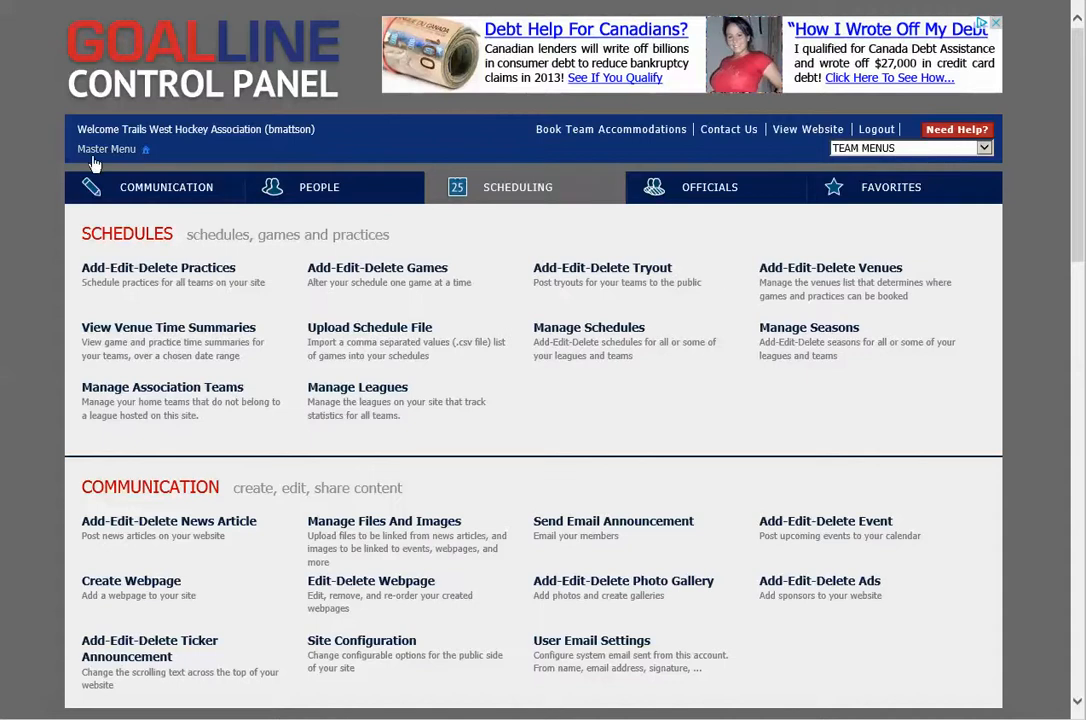
{"action": "left_click", "coordinate": [371, 330]}
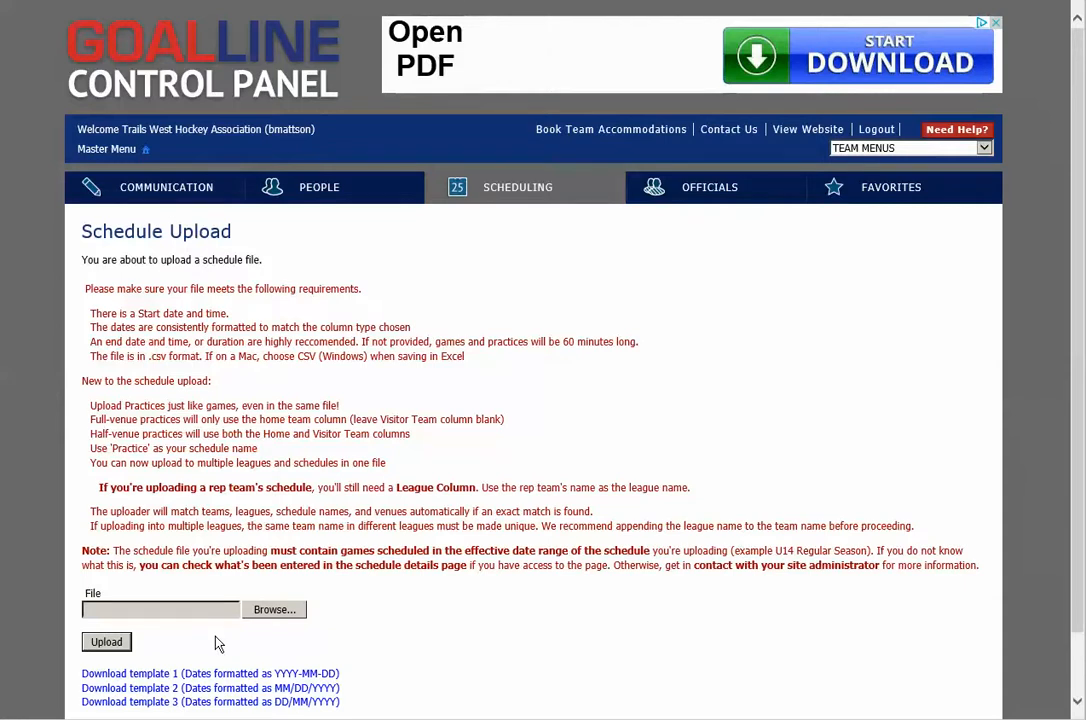
{"action": "left_click", "coordinate": [279, 619]}
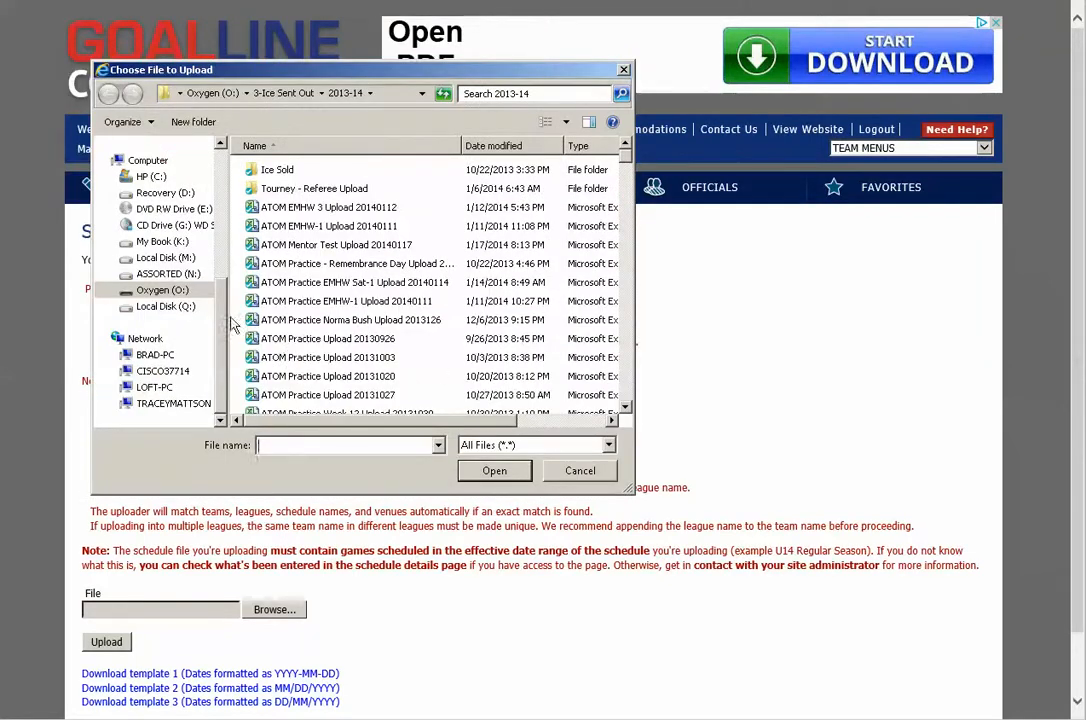
{"action": "scroll", "coordinate": [226, 232], "scroll_direction": "up", "scroll_amount": 4}
{"action": "scroll", "coordinate": [226, 232], "scroll_direction": "down", "scroll_amount": 4}
{"action": "left_click", "coordinate": [152, 290]}
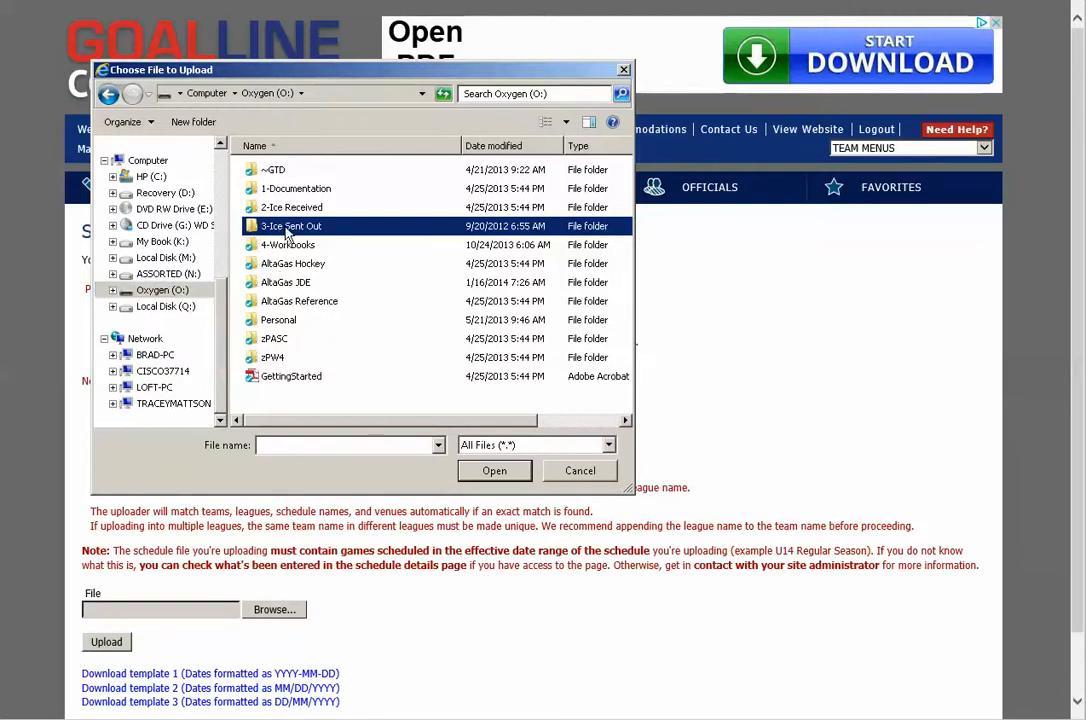
{"action": "double_click", "coordinate": [287, 229]}
{"action": "double_click", "coordinate": [278, 208]}
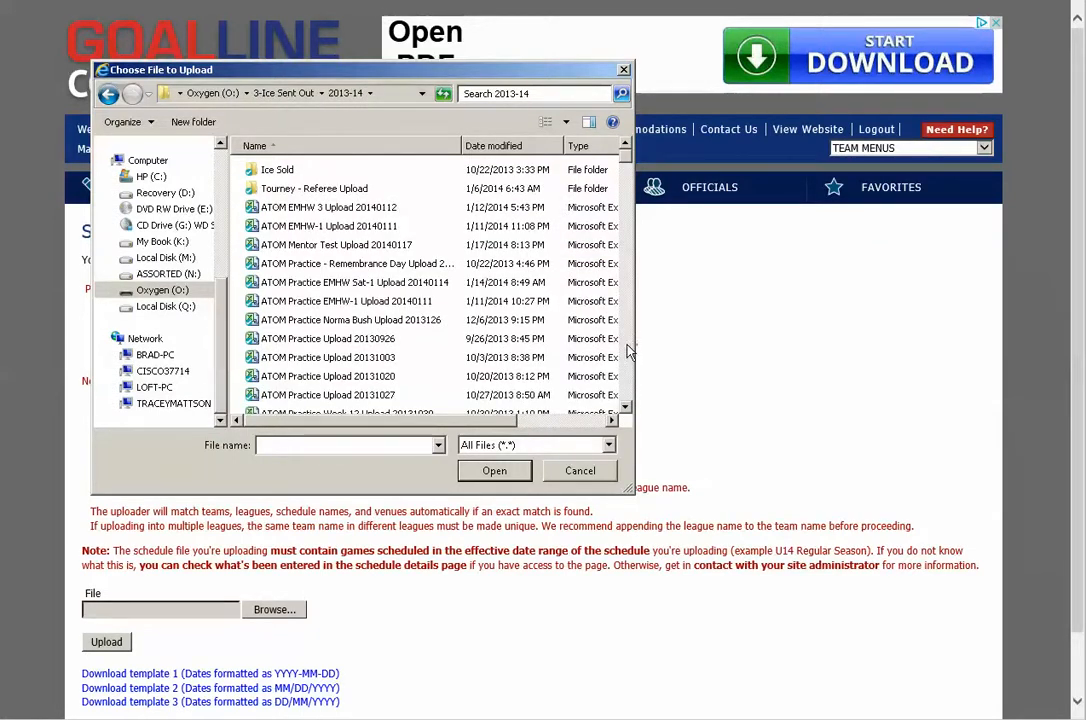
- Choose the file JUNIOR Practice Week 29 Upload 2014031 and upload it
{"action": "mouse_move", "coordinate": [632, 165]}
{"action": "left_mouse_down"}
{"action": "mouse_move", "coordinate": [627, 250]}
{"action": "mouse_move", "coordinate": [627, 167]}
{"action": "mouse_move", "coordinate": [627, 189]}
{"action": "left_mouse_up"}
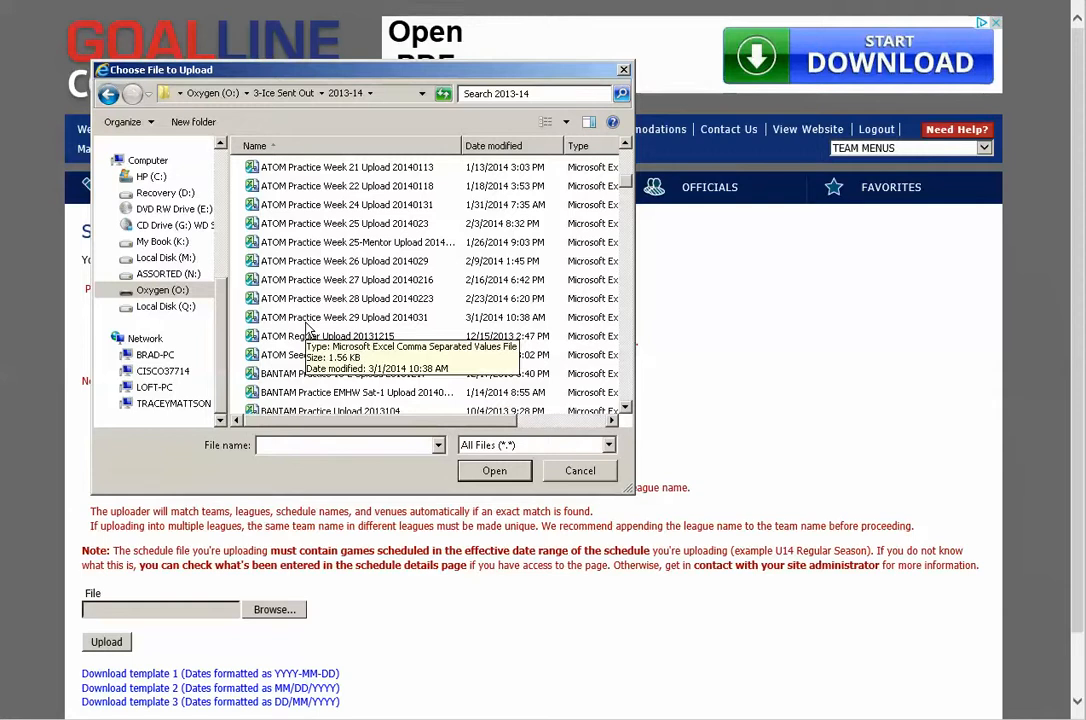
{"action": "scroll", "coordinate": [627, 188], "scroll_direction": "down", "scroll_amount": 4}
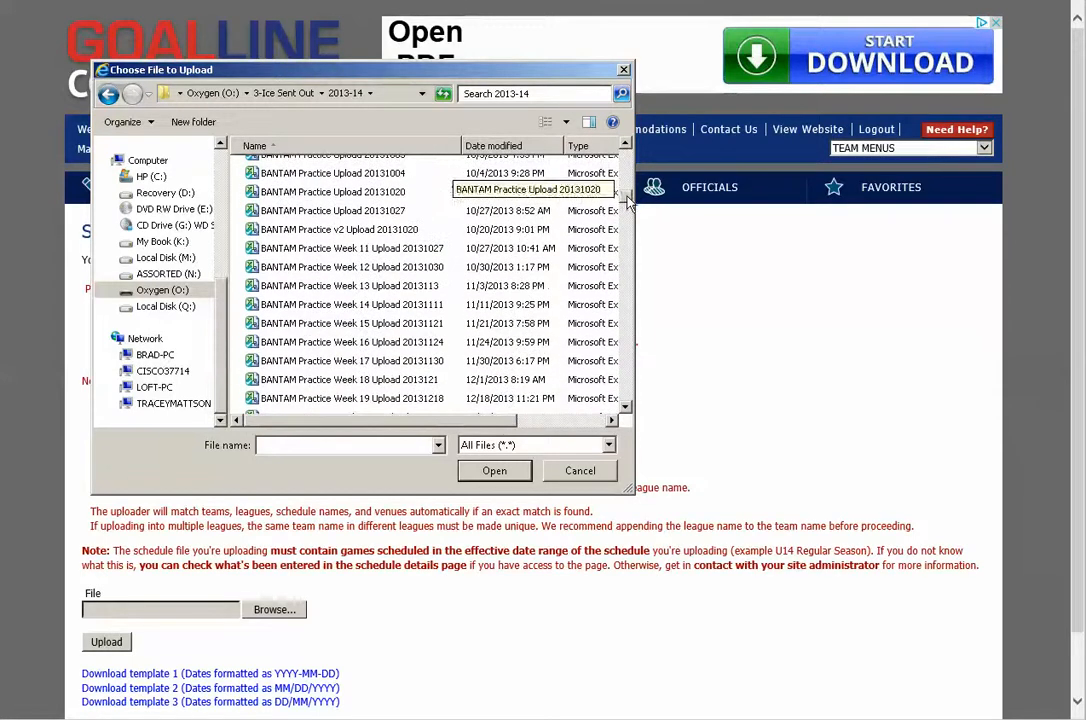
{"action": "scroll", "coordinate": [628, 383], "scroll_direction": "down", "scroll_amount": 5}
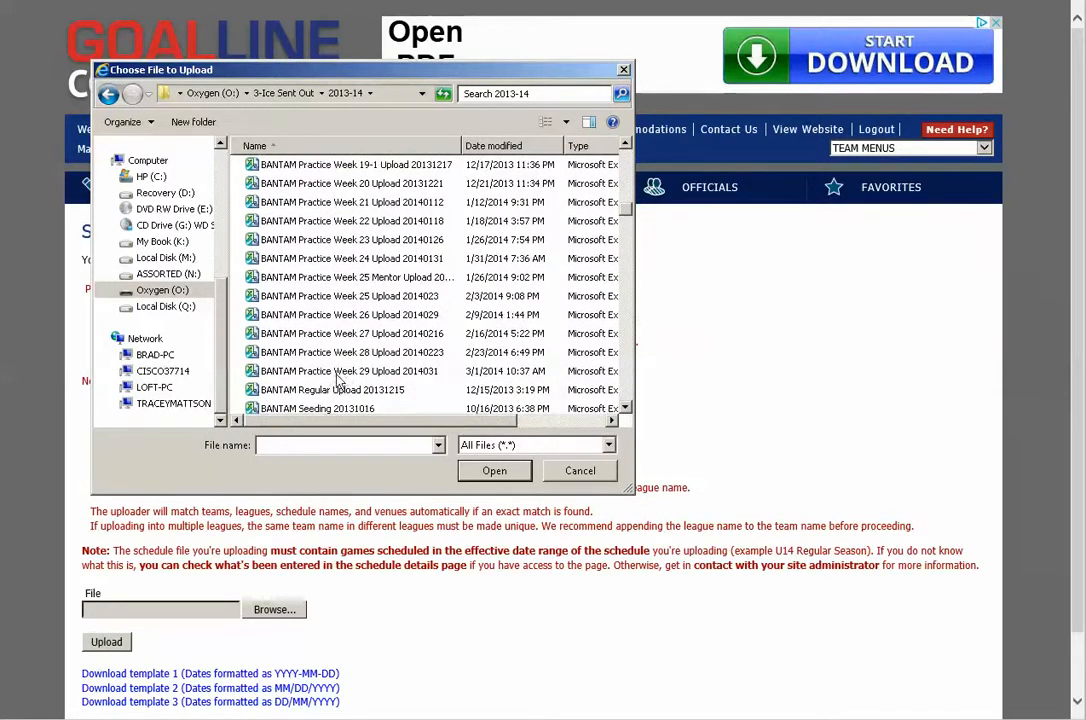
{"action": "scroll", "coordinate": [623, 395], "scroll_direction": "down", "scroll_amount": 4}
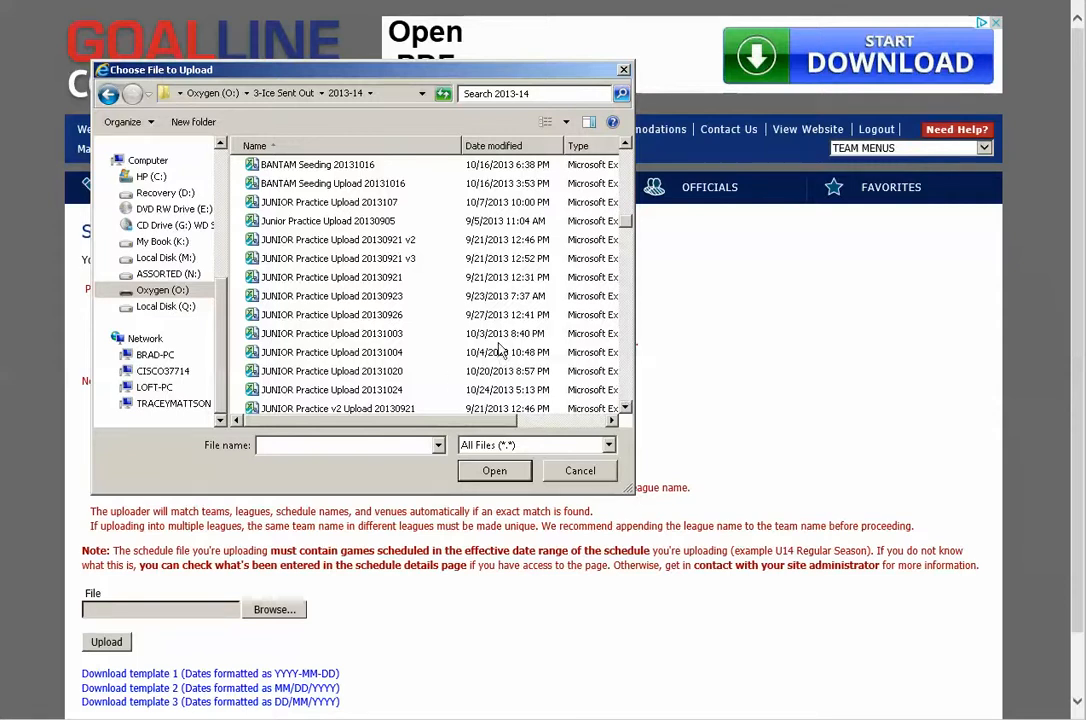
{"action": "left_click", "coordinate": [625, 407]}
{"action": "left_click", "coordinate": [625, 407]}
{"action": "left_click", "coordinate": [625, 407]}
{"action": "left_click", "coordinate": [625, 407]}
{"action": "left_click", "coordinate": [625, 407]}
{"action": "left_click", "coordinate": [625, 407]}
{"action": "scroll", "coordinate": [625, 410], "scroll_direction": "down", "scroll_amount": 7}
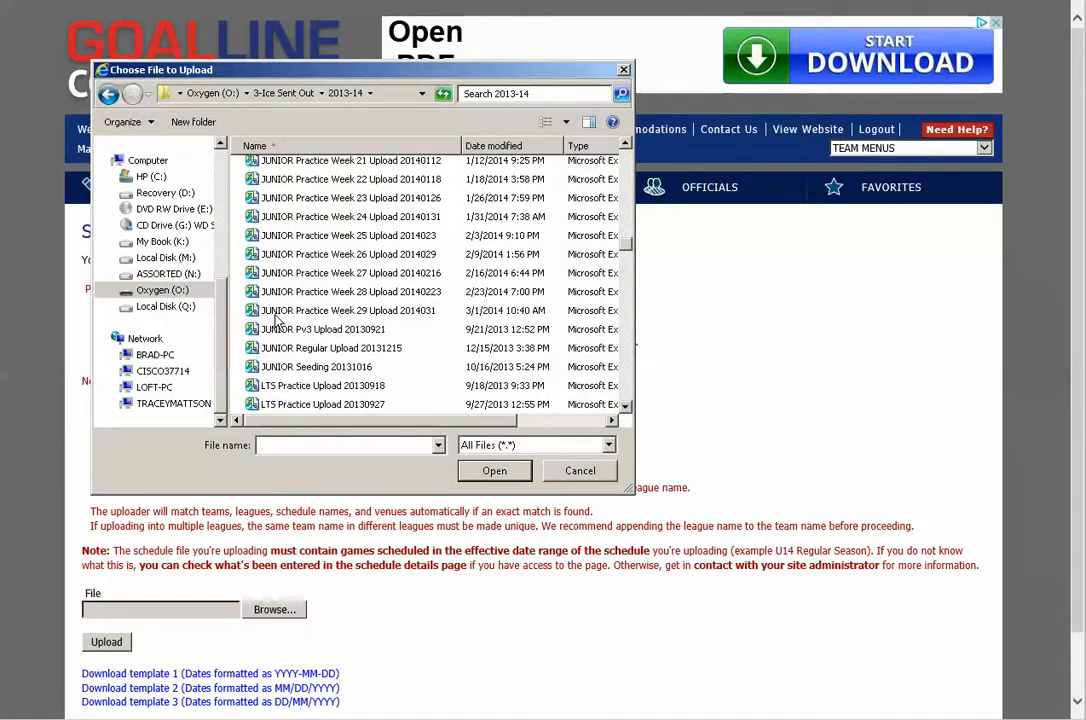
{"action": "left_click", "coordinate": [318, 310]}
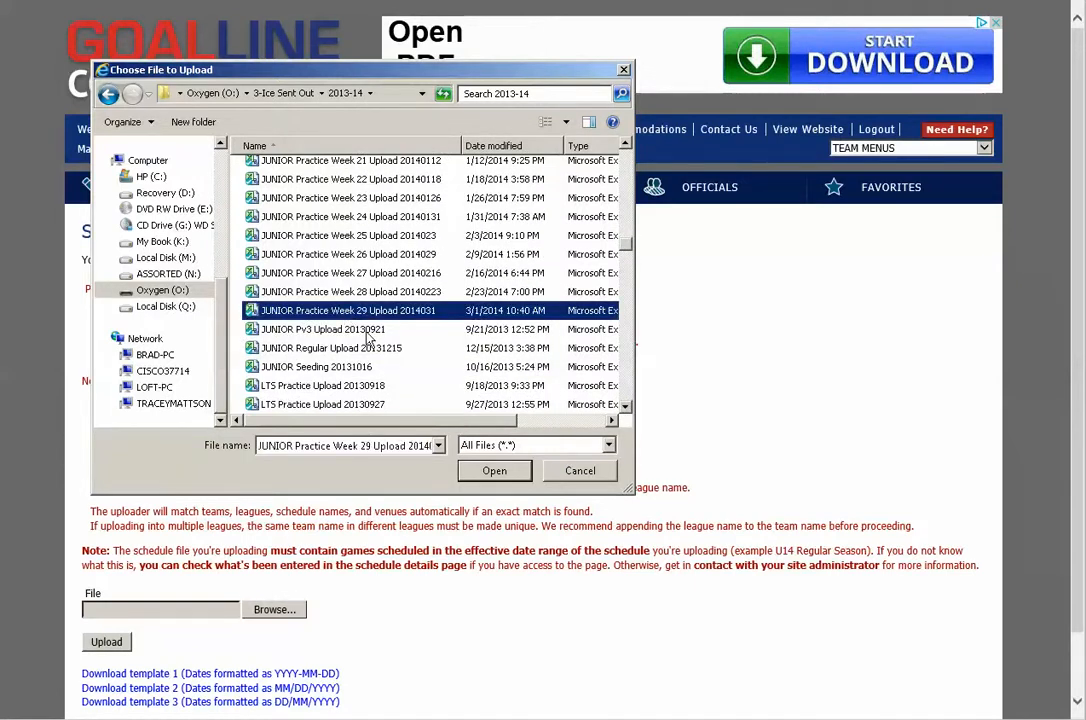
{"action": "left_click", "coordinate": [492, 472]}
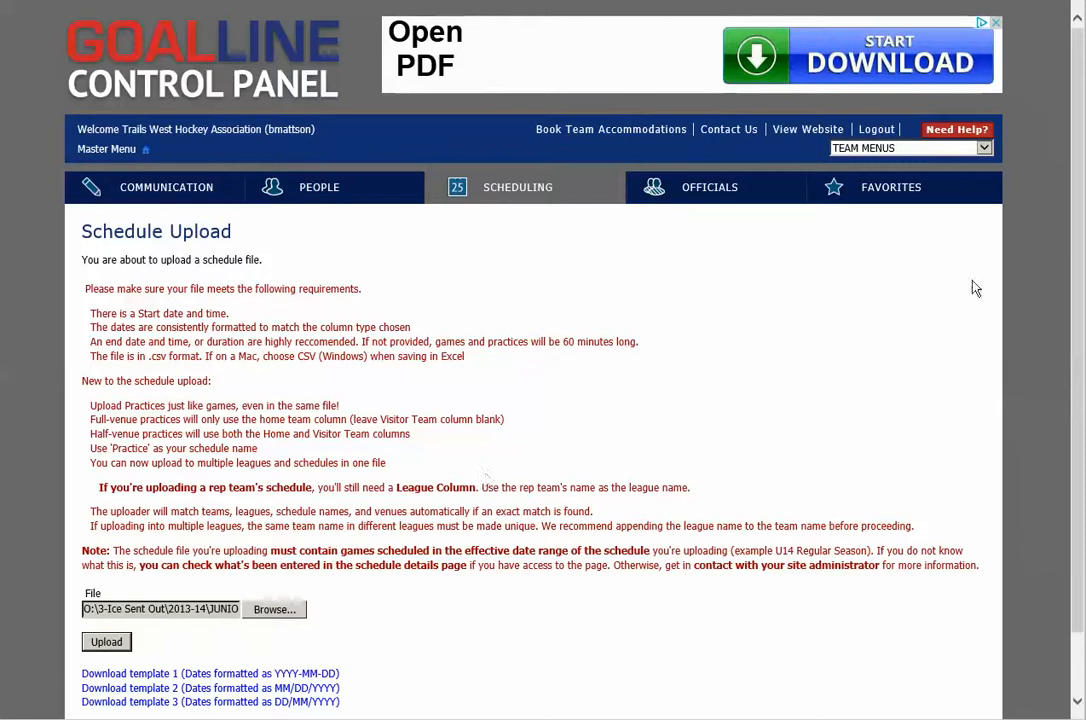
{"action": "left_click", "coordinate": [110, 645]}
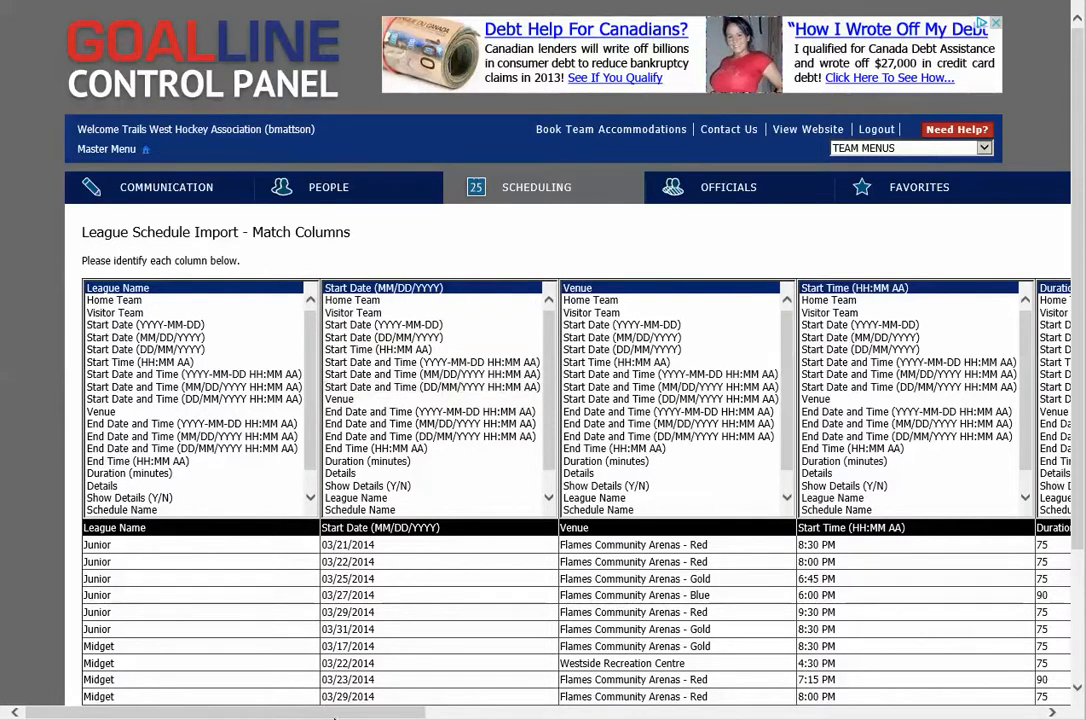
- Check the column matches across the import table, exclude the first highlighted row from the import, and accept the columns
{"action": "left_click_drag", "start_coordinate": [349, 713], "coordinate": [967, 713]}
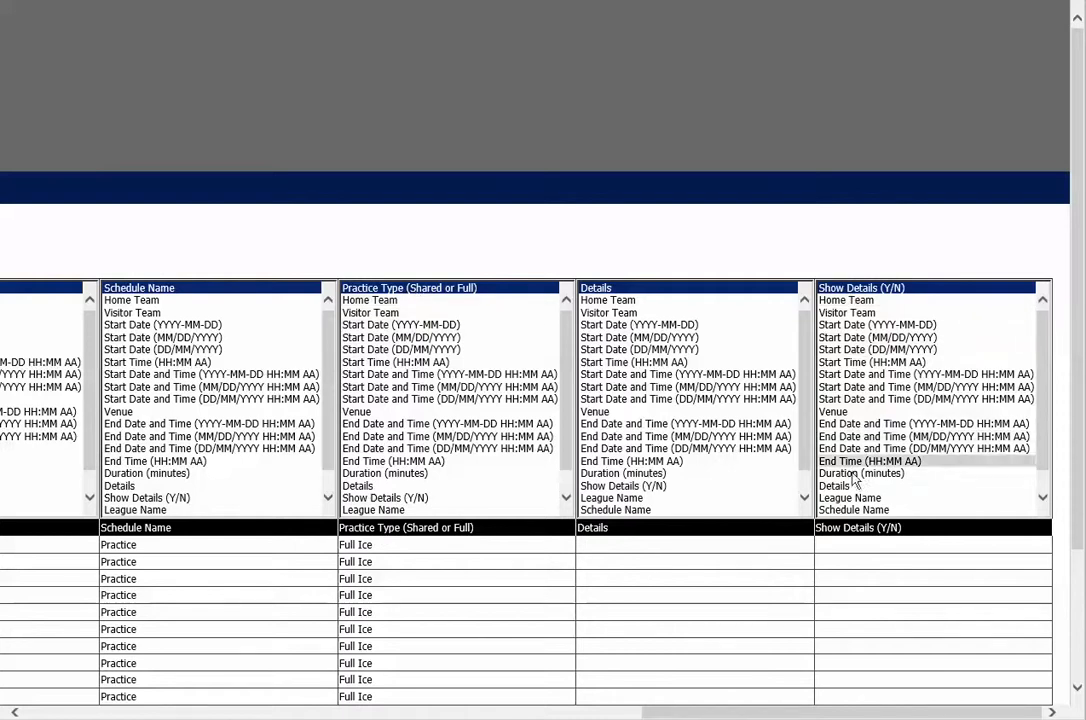
{"action": "left_click_drag", "start_coordinate": [760, 713], "coordinate": [135, 713]}
{"action": "scroll", "coordinate": [1080, 232], "scroll_direction": "down", "scroll_amount": 2}
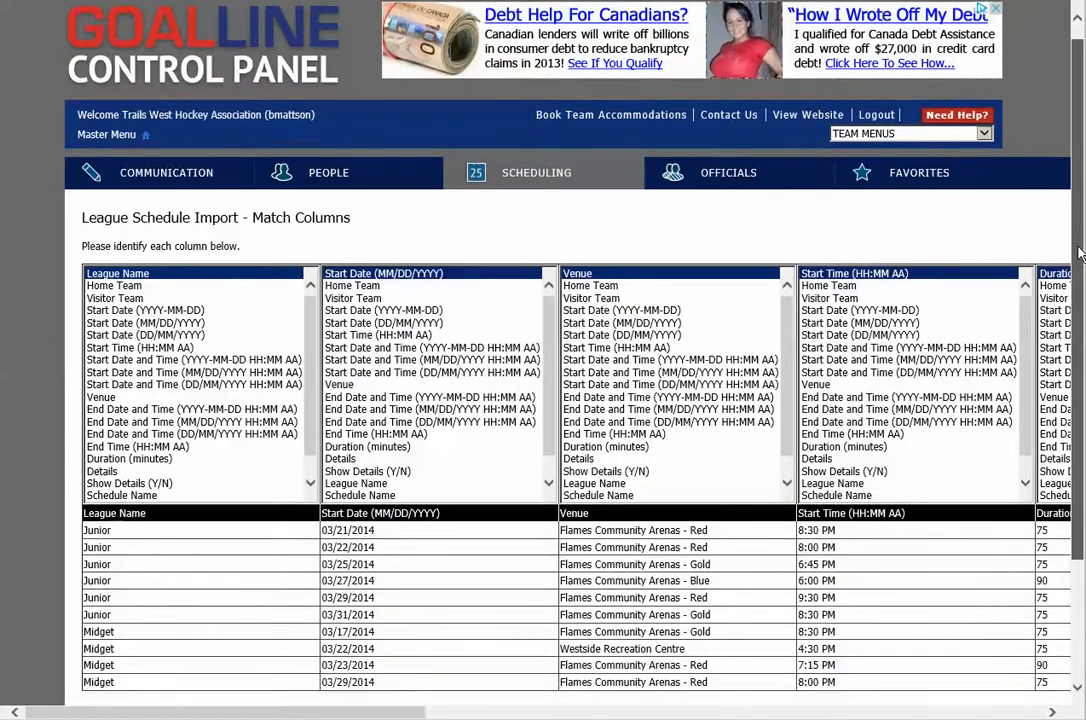
{"action": "left_click", "coordinate": [150, 580]}
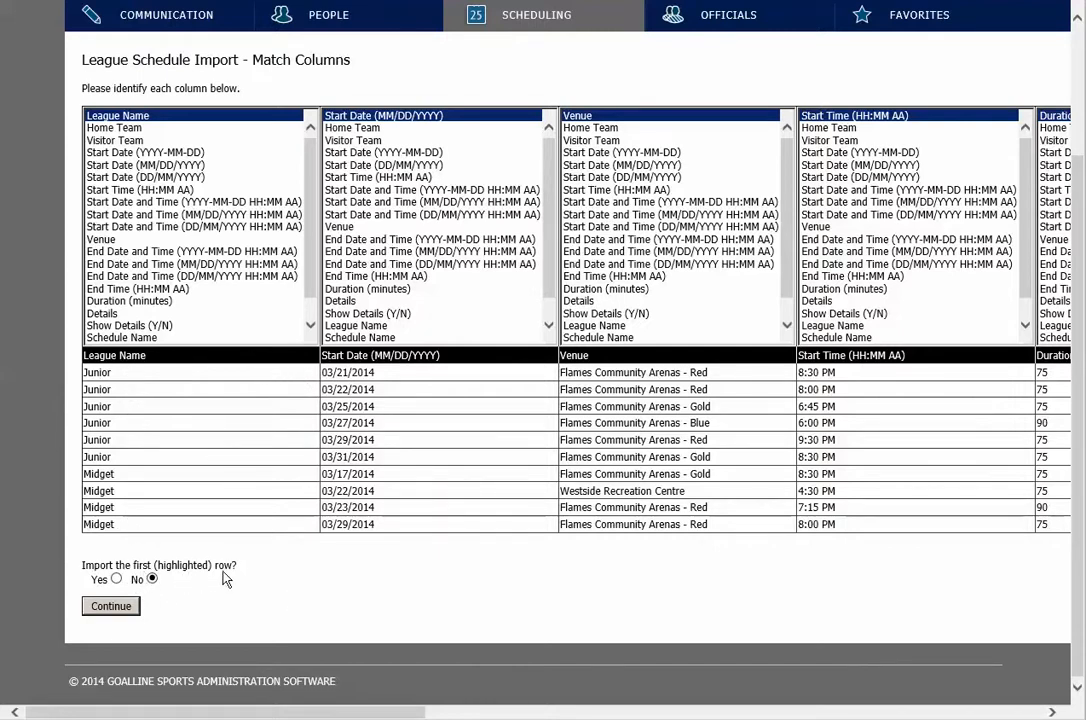
{"action": "left_click", "coordinate": [110, 610]}
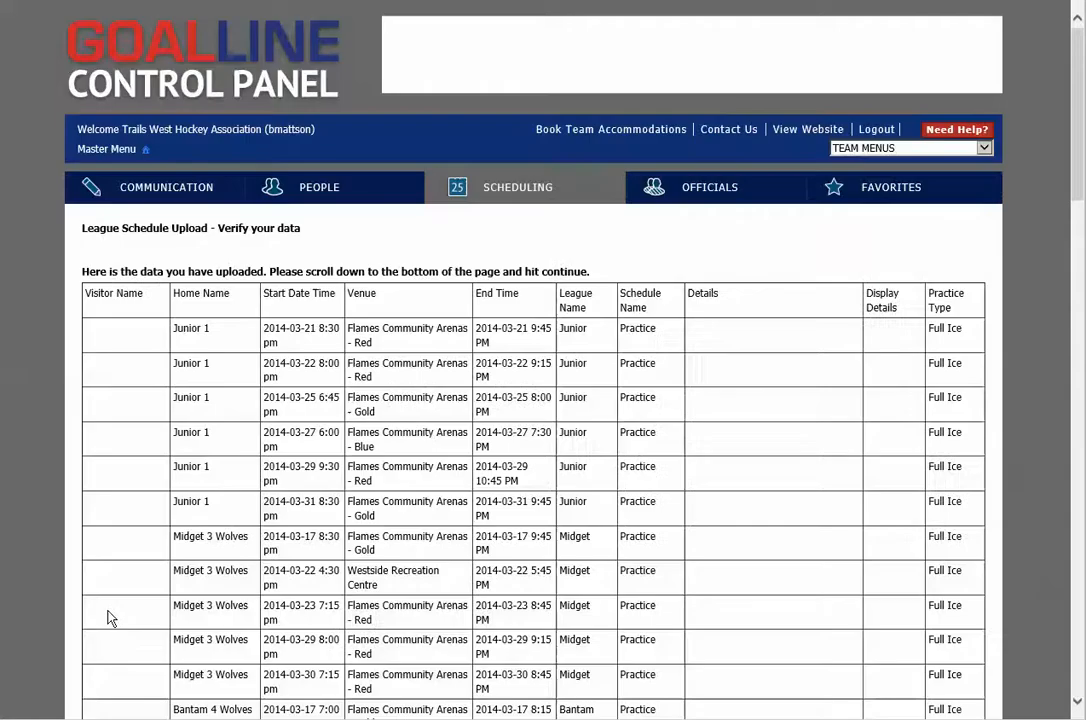
- Review and accept the uploaded schedule data, then confirm the matches between the file's leagues and the system's leagues
{"action": "left_click_drag", "start_coordinate": [1081, 103], "coordinate": [1072, 604]}
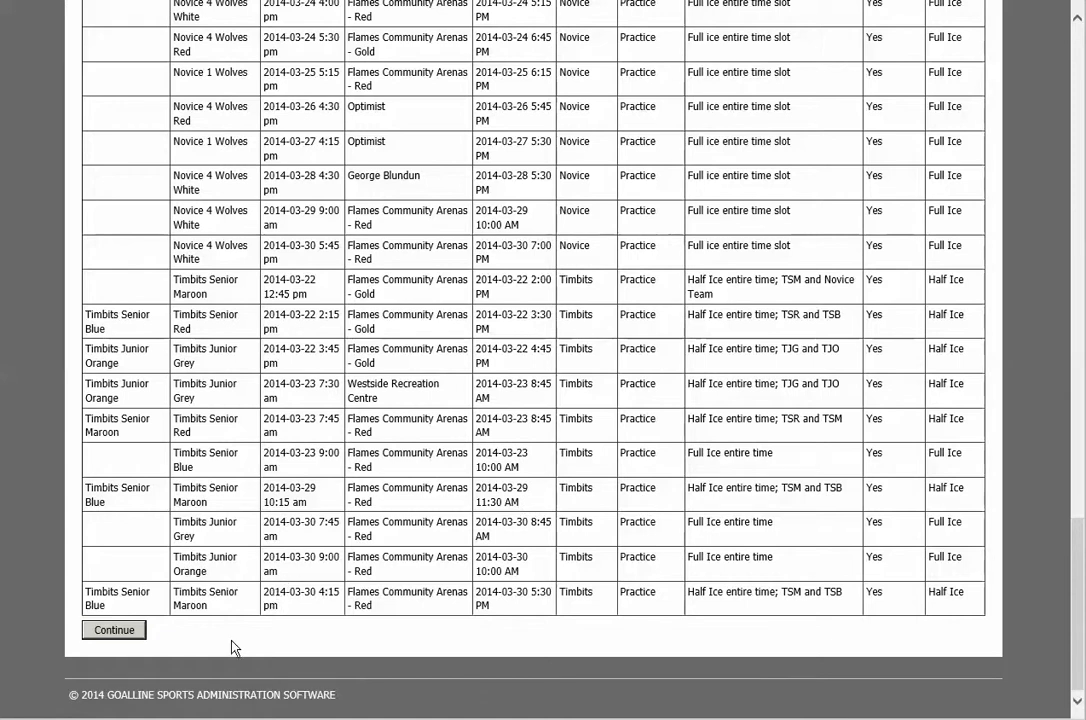
{"action": "left_click", "coordinate": [114, 630]}
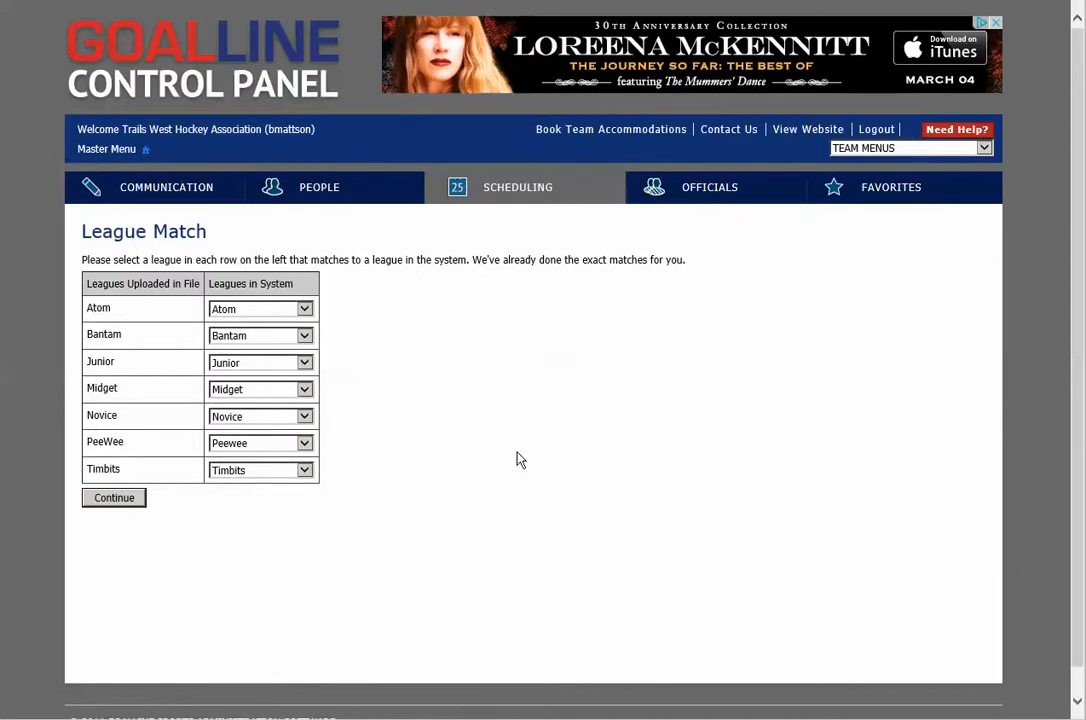
{"action": "left_click", "coordinate": [123, 502]}
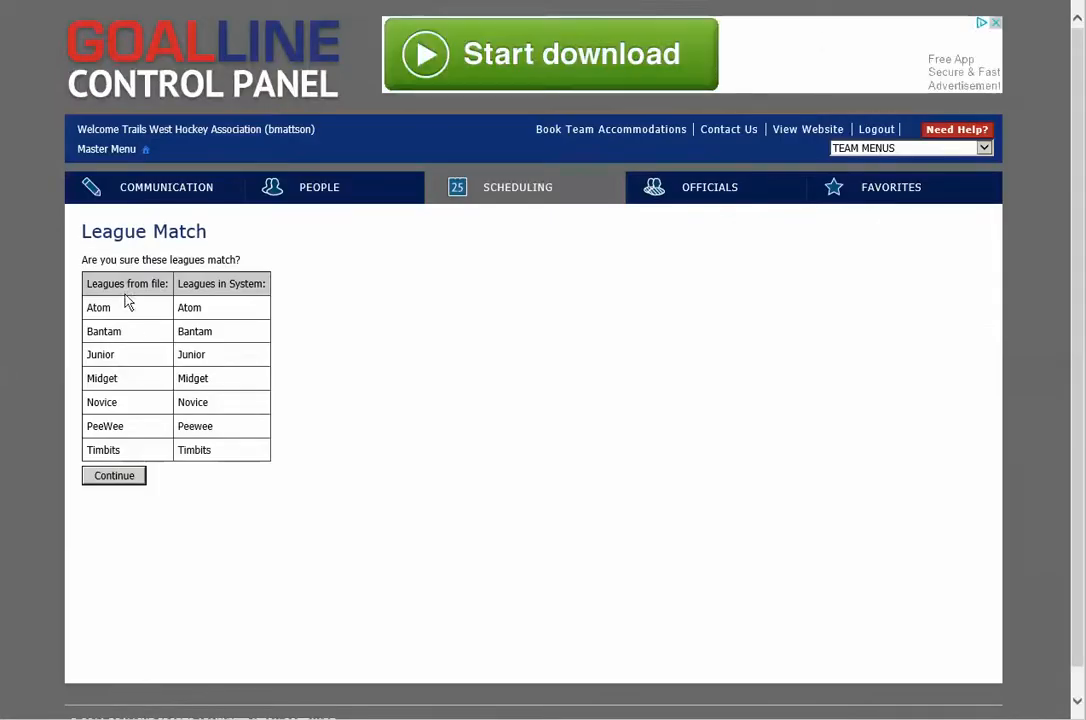
{"action": "left_click", "coordinate": [118, 478]}
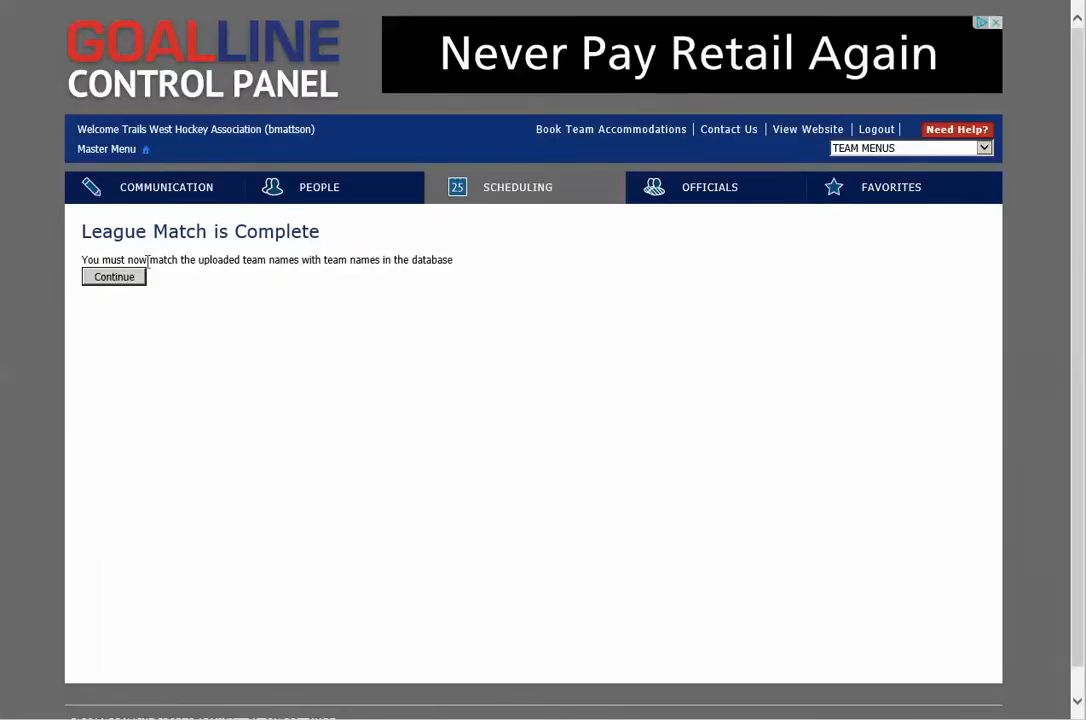
{"action": "left_click", "coordinate": [120, 277]}
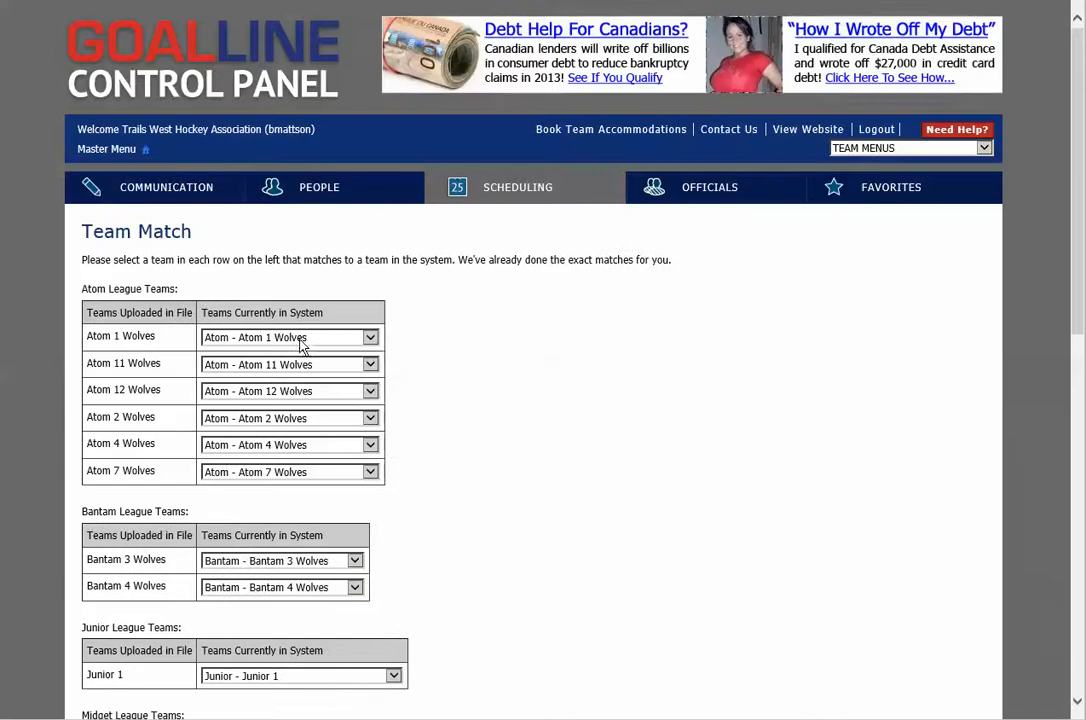
- Review the team matches for every league from Atom to Timbits and confirm them
{"action": "left_click_drag", "start_coordinate": [1069, 200], "coordinate": [1070, 535]}
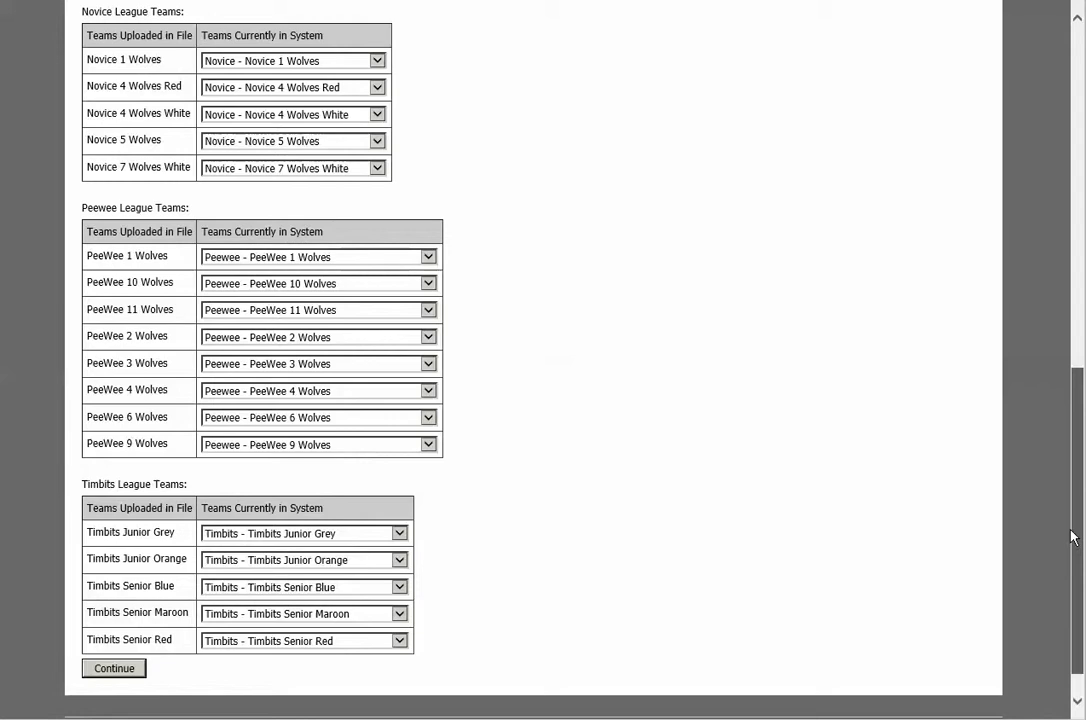
{"action": "left_click_drag", "start_coordinate": [1072, 537], "coordinate": [1080, 482]}
{"action": "scroll", "coordinate": [1080, 482], "scroll_direction": "down", "scroll_amount": 2}
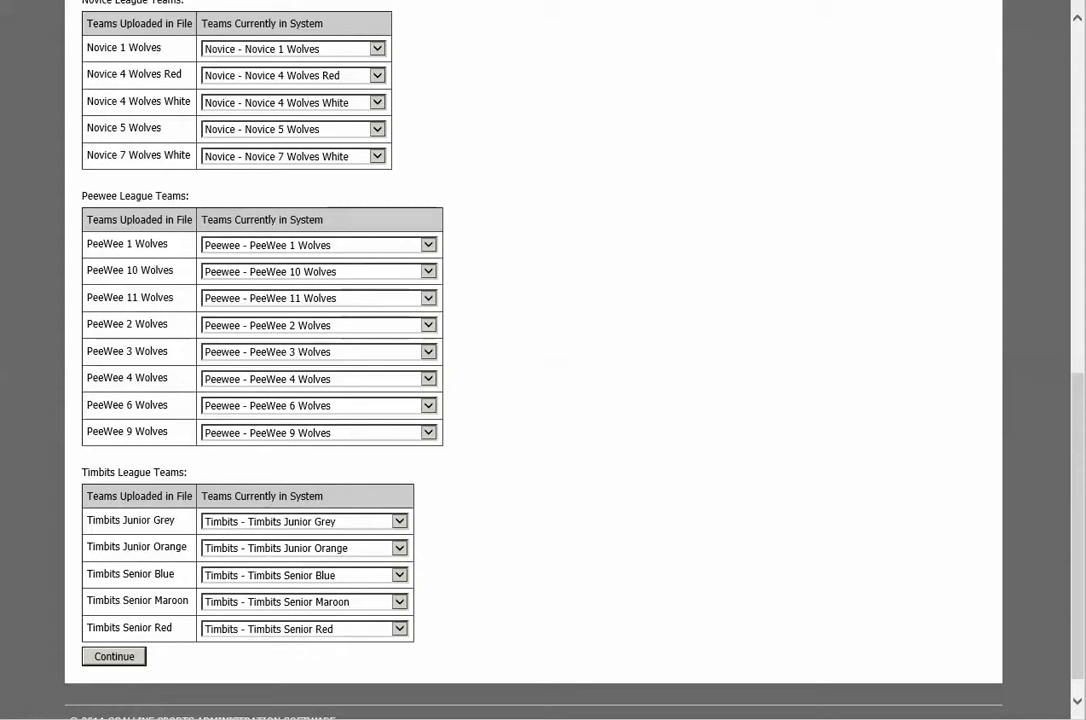
{"action": "left_click_drag", "start_coordinate": [1078, 595], "coordinate": [1040, 669]}
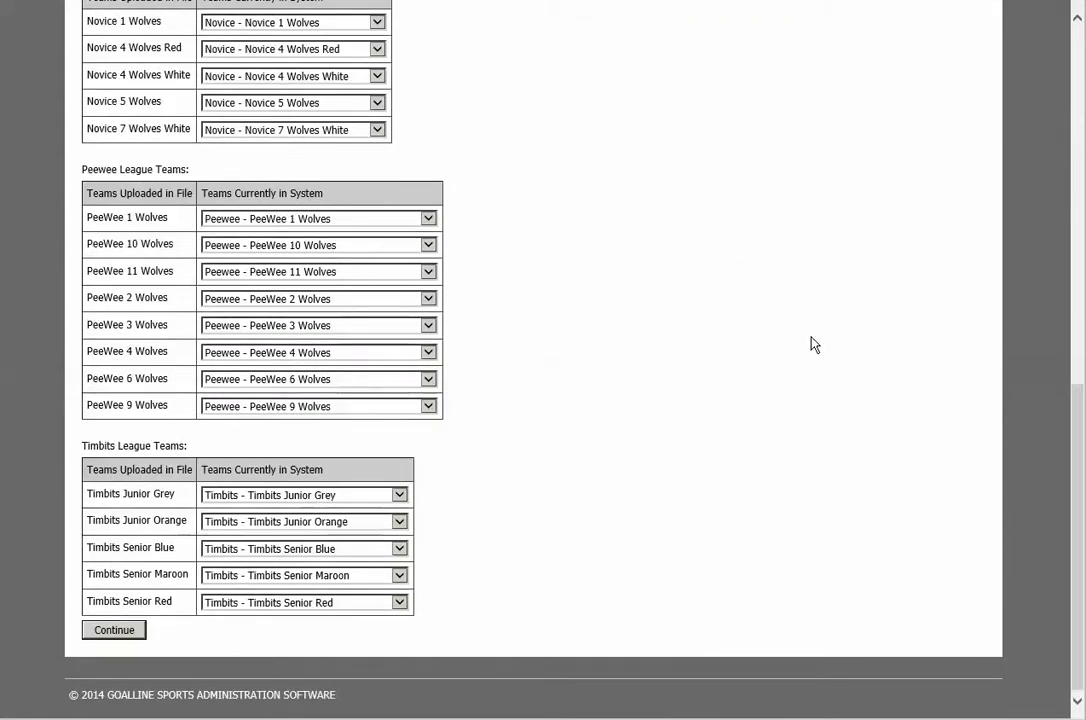
{"action": "left_click", "coordinate": [116, 631]}
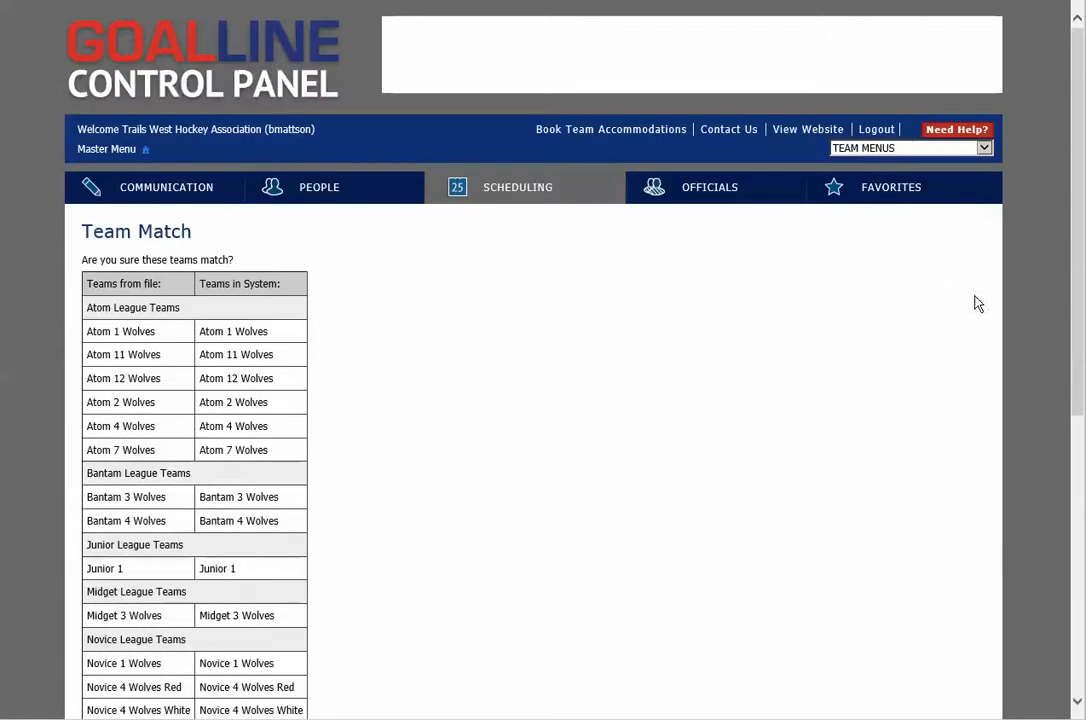
{"action": "left_click_drag", "start_coordinate": [1079, 242], "coordinate": [1071, 589]}
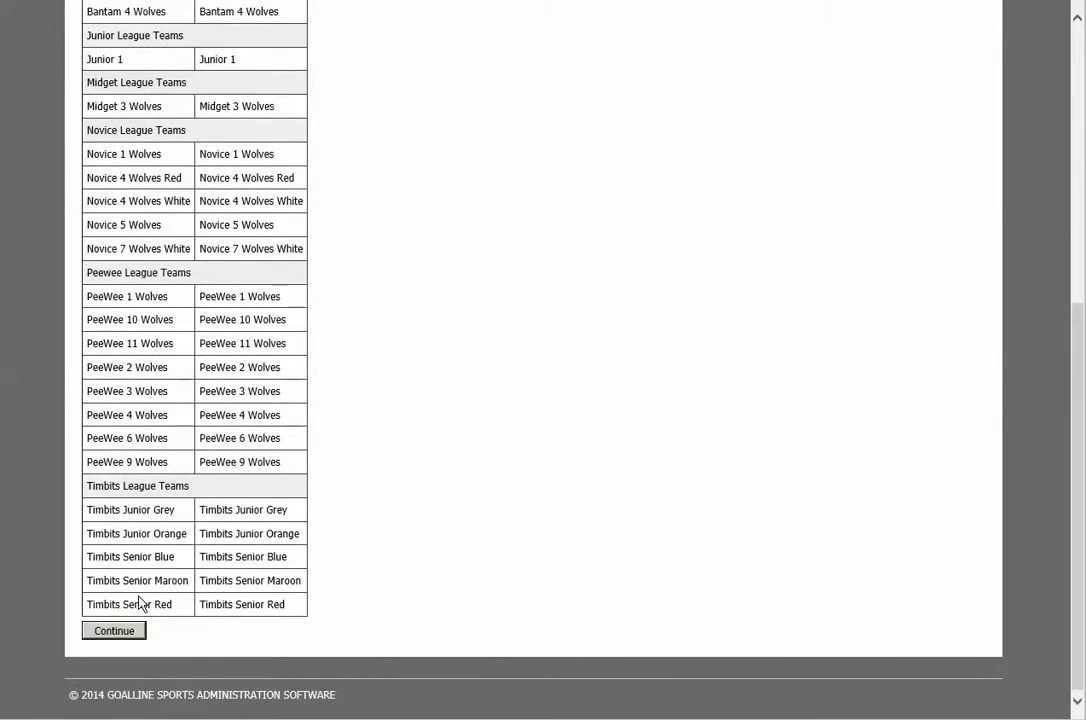
{"action": "left_click", "coordinate": [122, 632]}
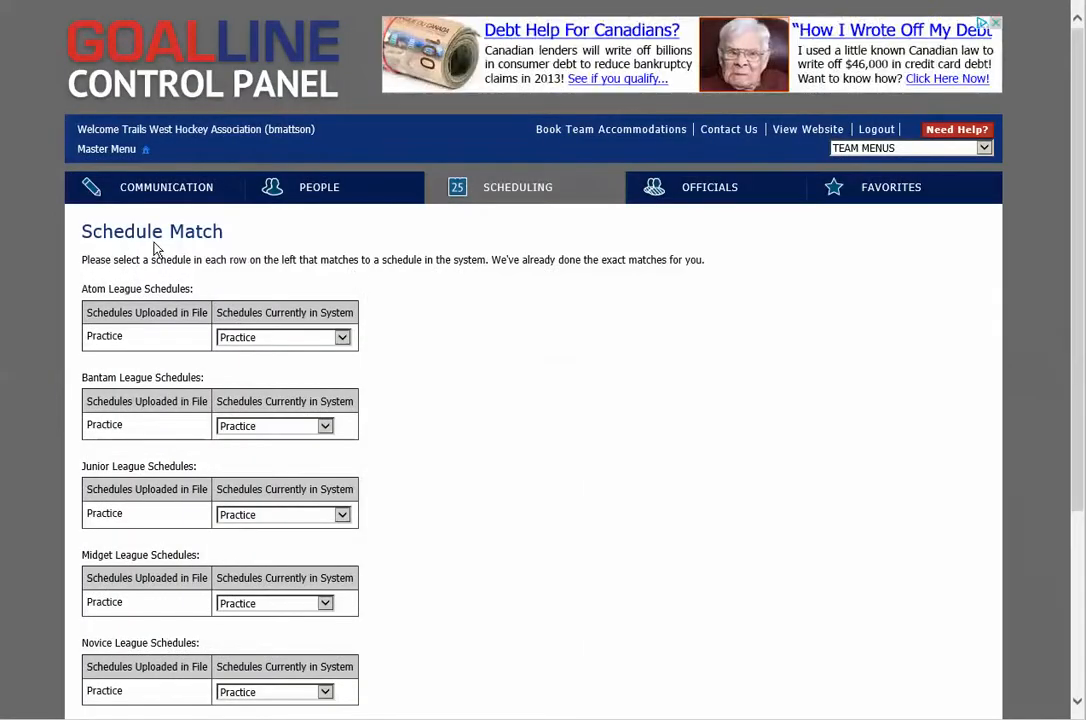
- Review the Practice schedule match for each league, confirm the matches, and proceed to venue matching
{"action": "left_click_drag", "start_coordinate": [1079, 220], "coordinate": [1081, 402]}
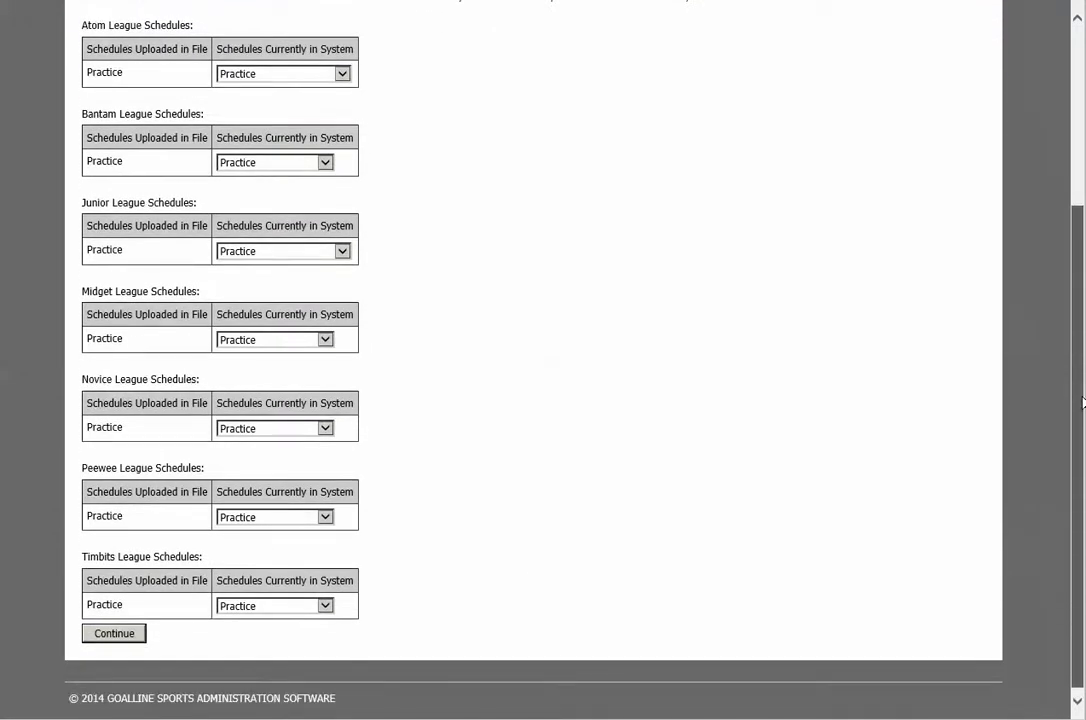
{"action": "left_click_drag", "start_coordinate": [1082, 402], "coordinate": [1080, 376]}
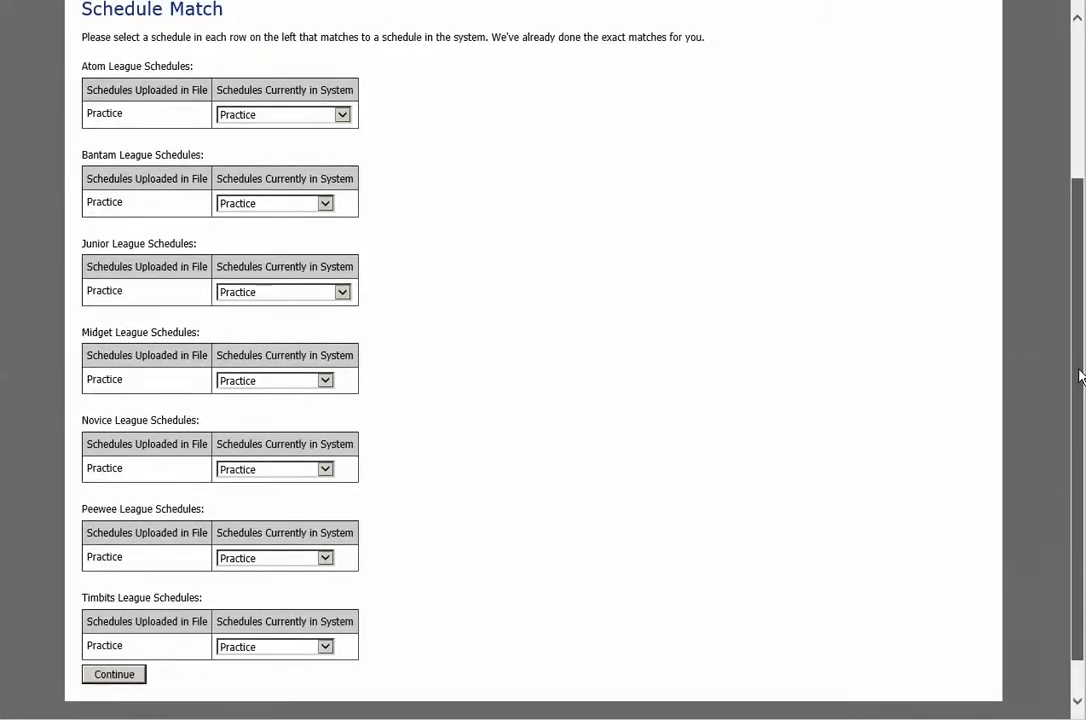
{"action": "mouse_move", "coordinate": [1081, 376]}
{"action": "left_mouse_down"}
{"action": "mouse_move", "coordinate": [1080, 355]}
{"action": "mouse_move", "coordinate": [1079, 400]}
{"action": "mouse_move", "coordinate": [1079, 388]}
{"action": "left_mouse_up"}
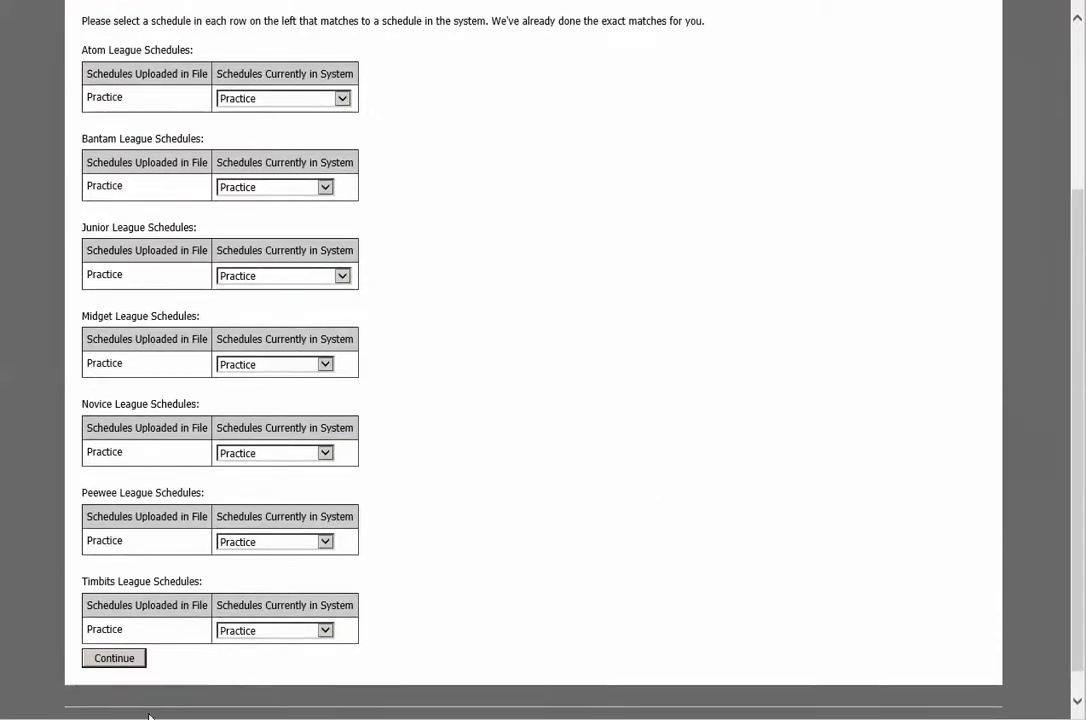
{"action": "left_click", "coordinate": [121, 665]}
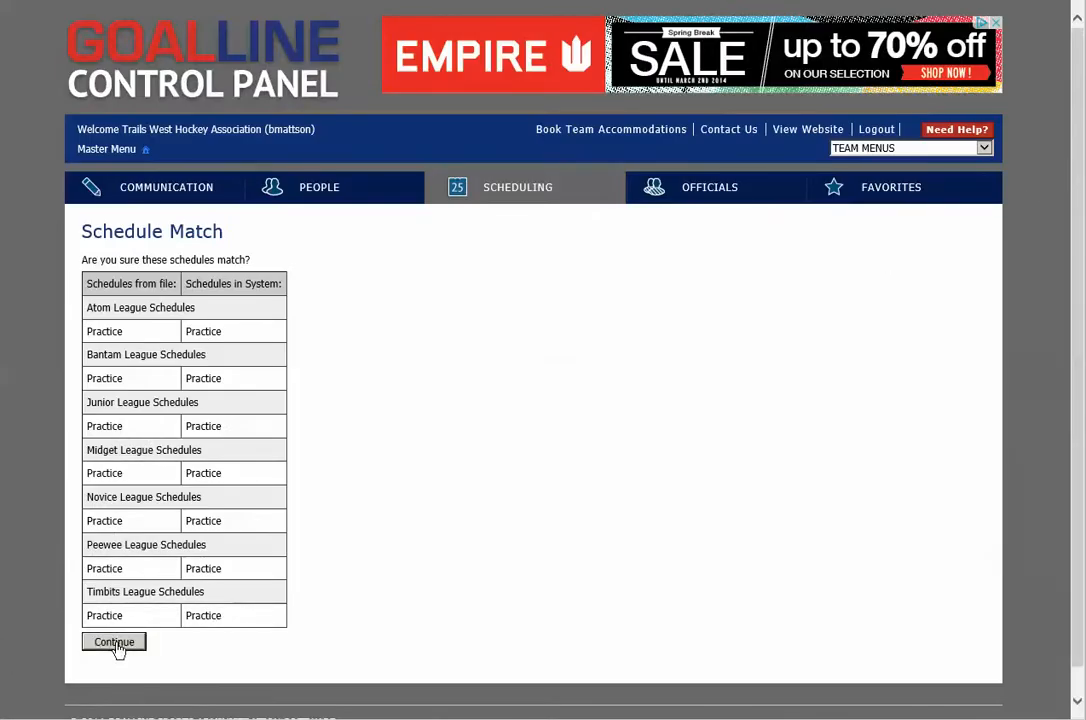
{"action": "left_click", "coordinate": [115, 643]}
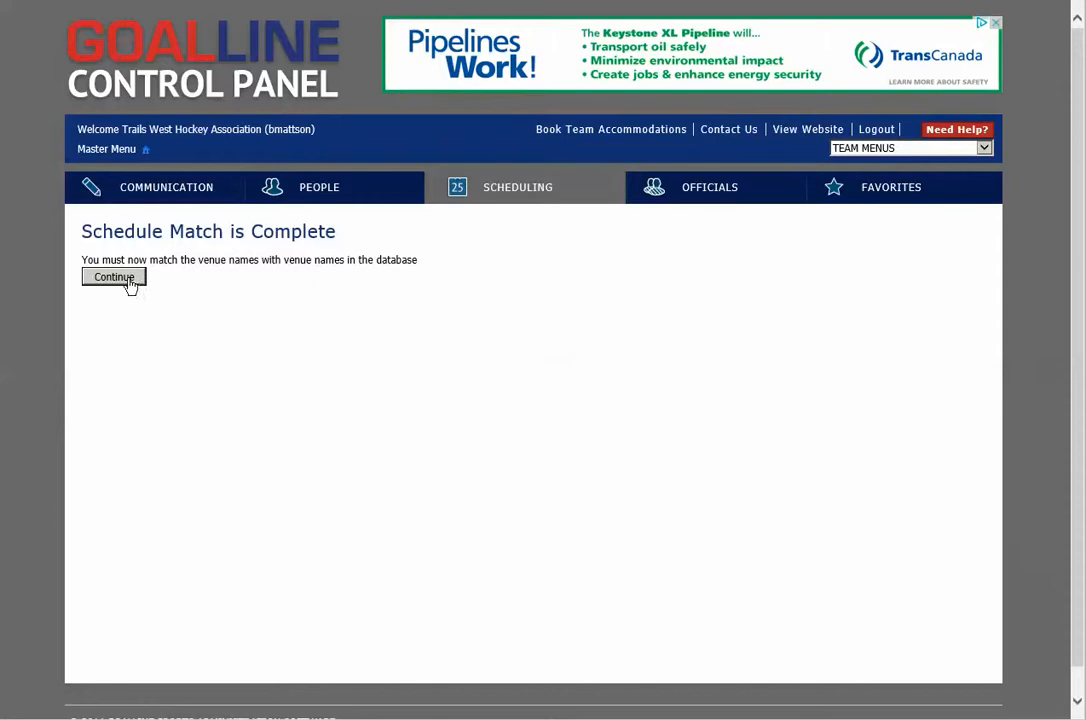
{"action": "left_click", "coordinate": [130, 280]}
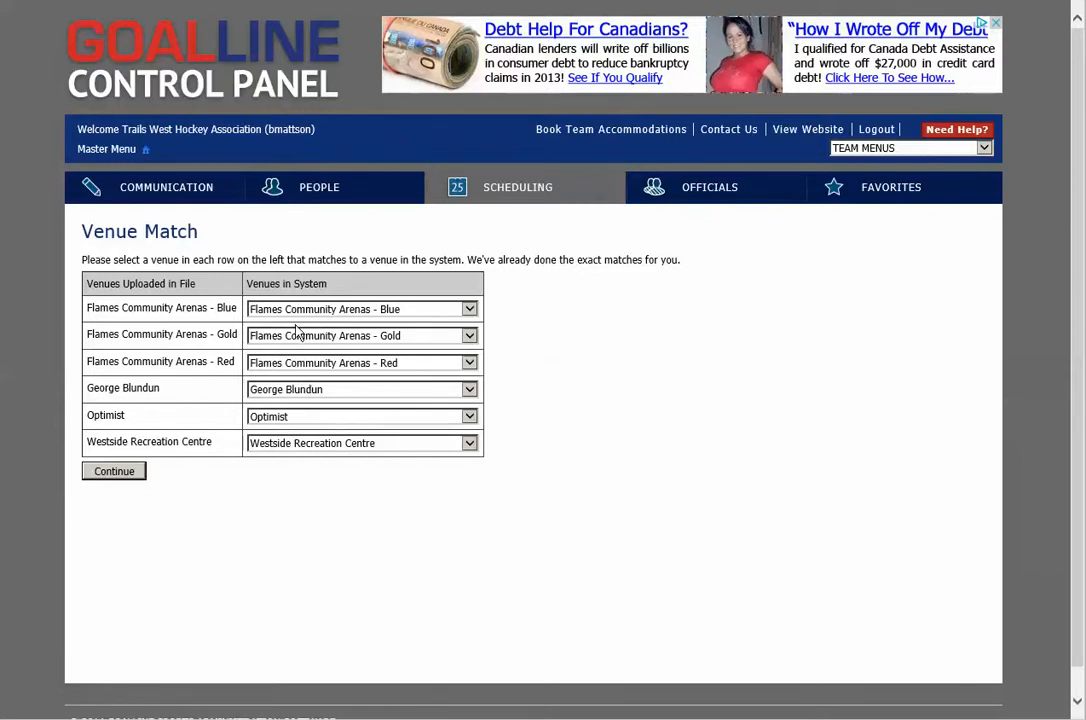
- Accept and confirm the venue matches, and proceed to practice type matching
{"action": "left_click", "coordinate": [119, 476]}
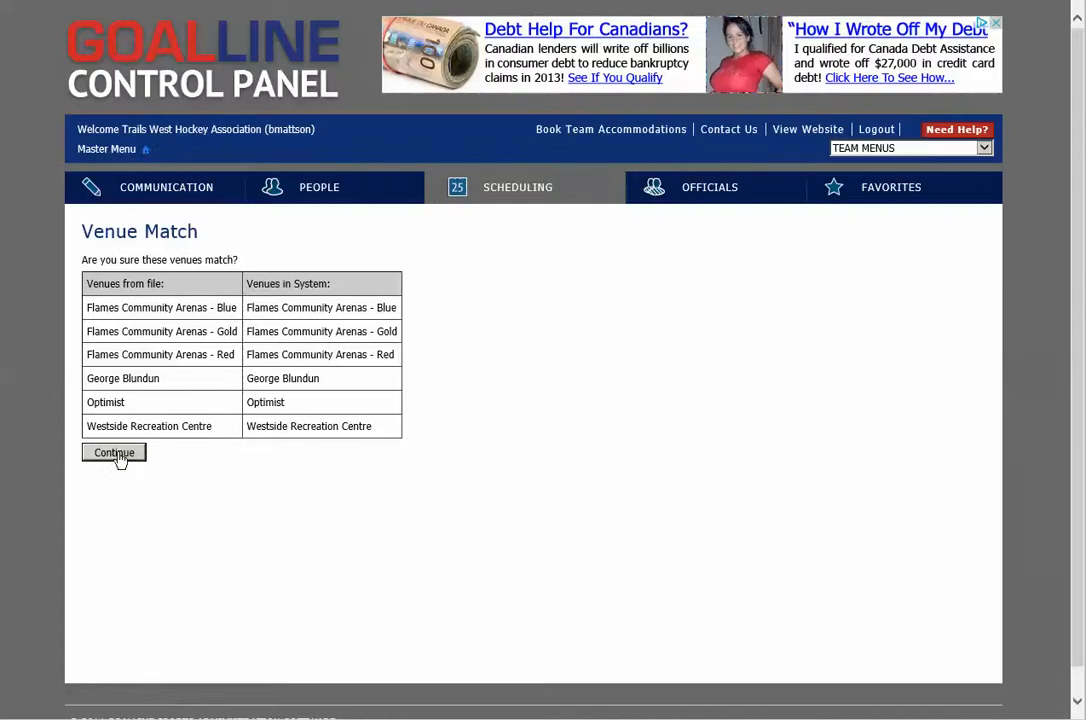
{"action": "left_click", "coordinate": [119, 456]}
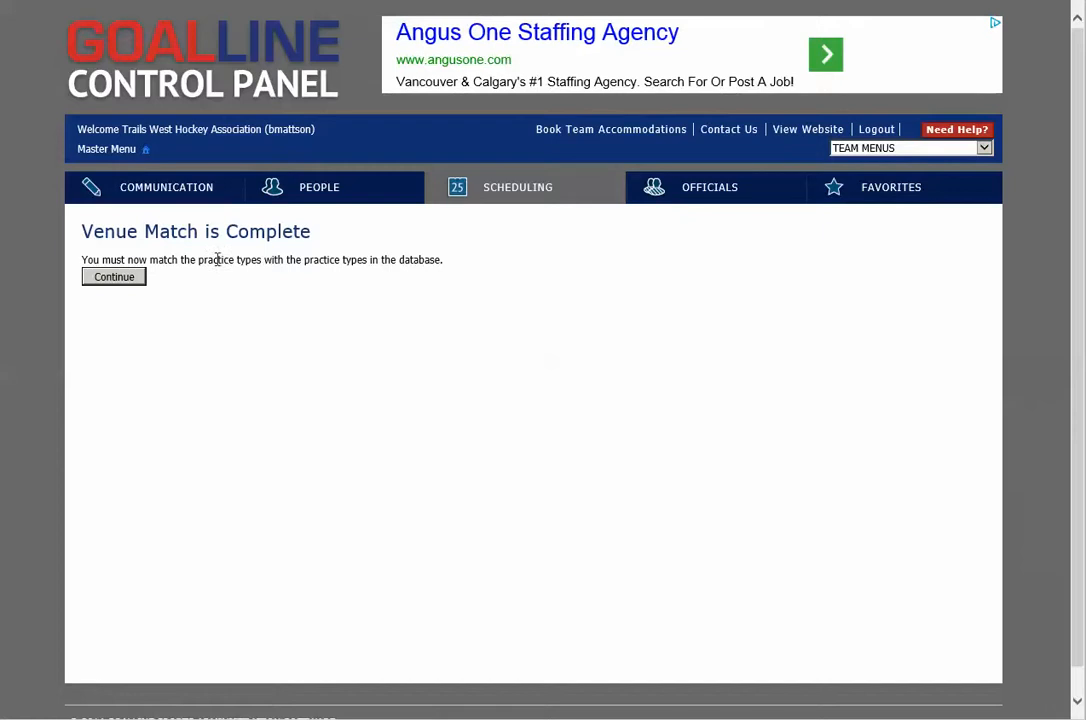
{"action": "left_click", "coordinate": [117, 278]}
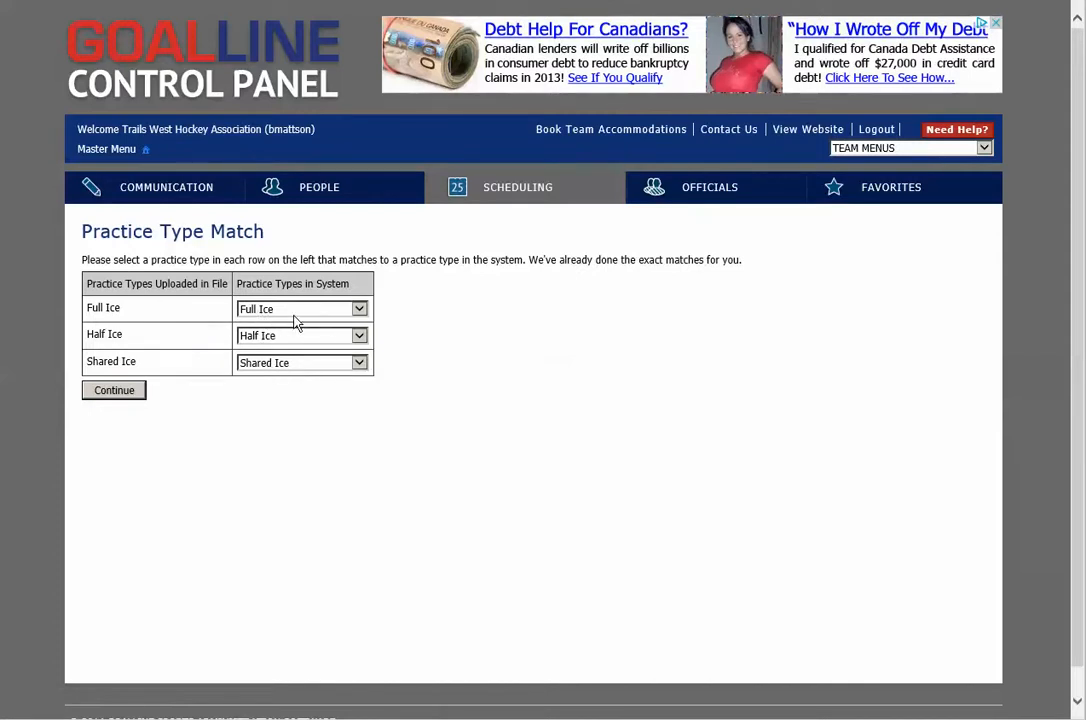
- Confirm the Full Ice, Half Ice and Shared Ice practice type matches and submit the uploaded games to the live schedules
{"action": "left_click", "coordinate": [116, 391]}
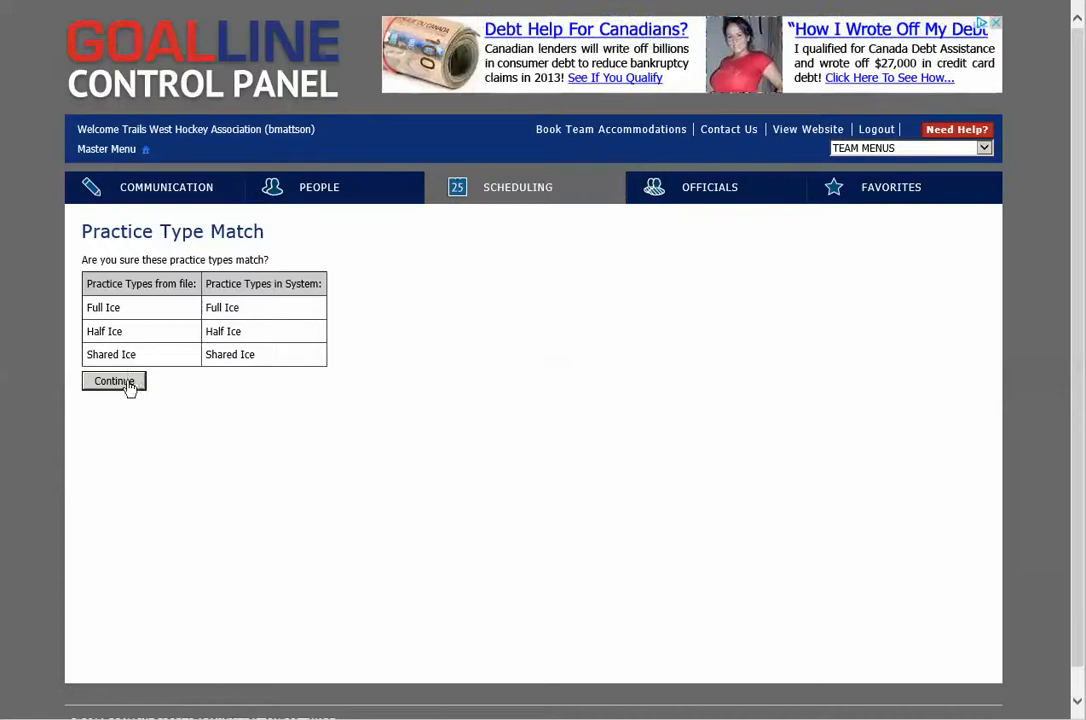
{"action": "left_click", "coordinate": [128, 383]}
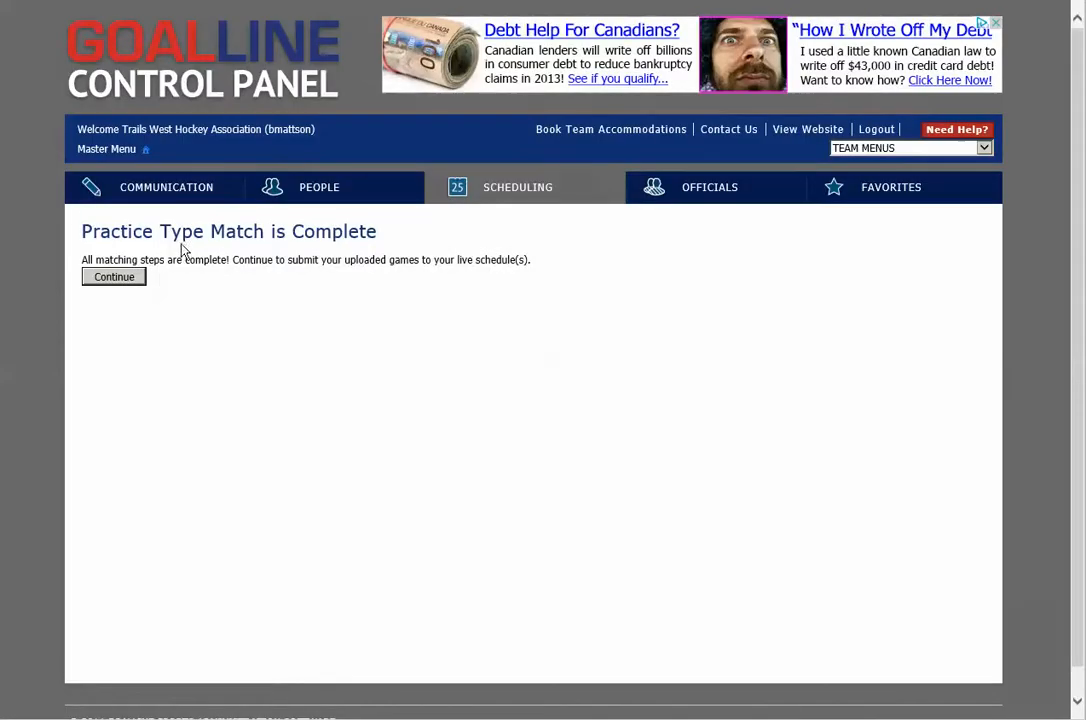
{"action": "left_click", "coordinate": [127, 280]}
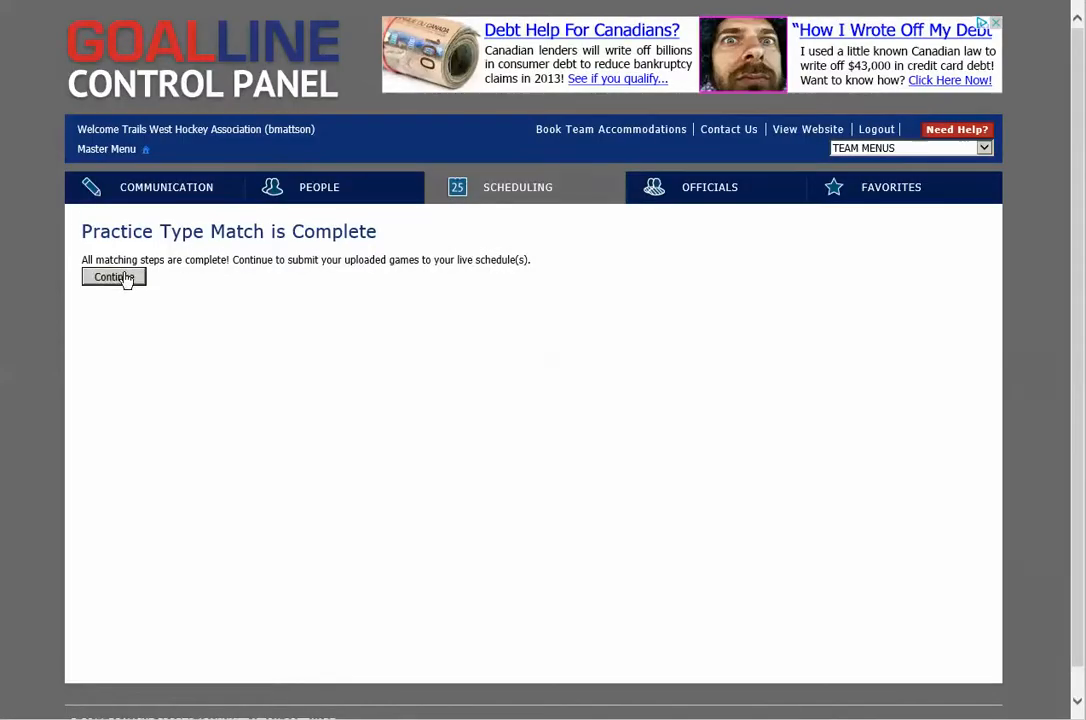